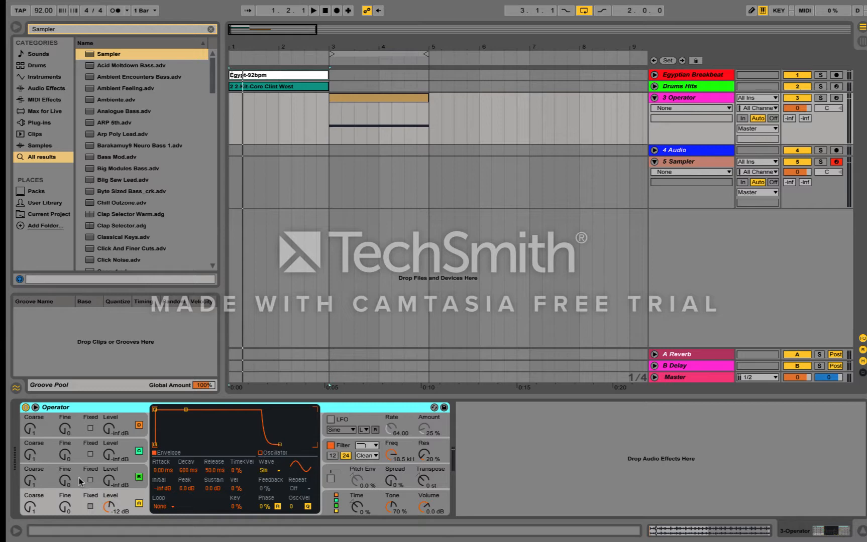
Set Operator's oscillator B to coarse 6 and level -40 dB, and switch off Operator's filter
click(79, 478)
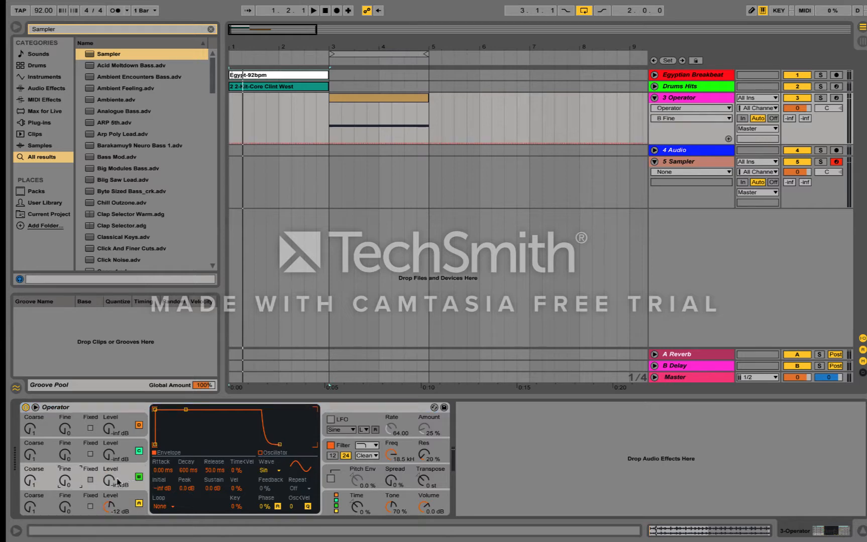
drag(30, 480, 29, 468)
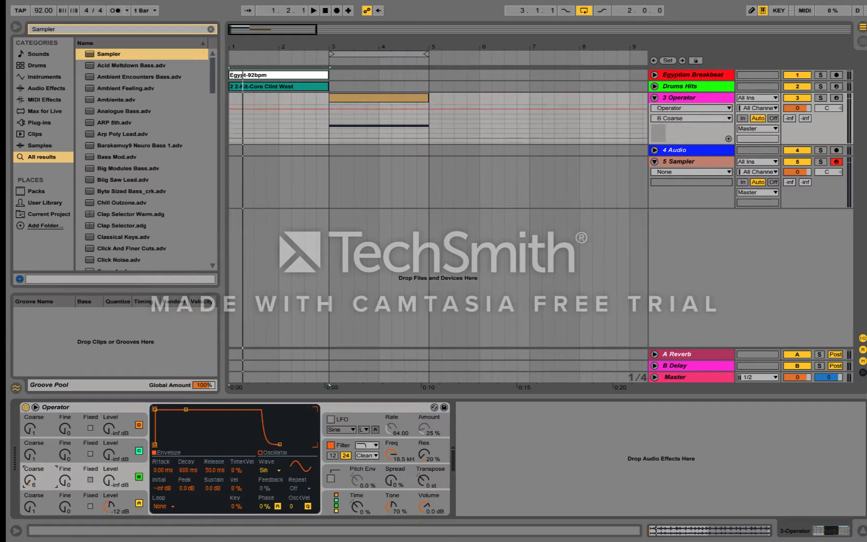
click(107, 481)
drag(107, 481, 107, 469)
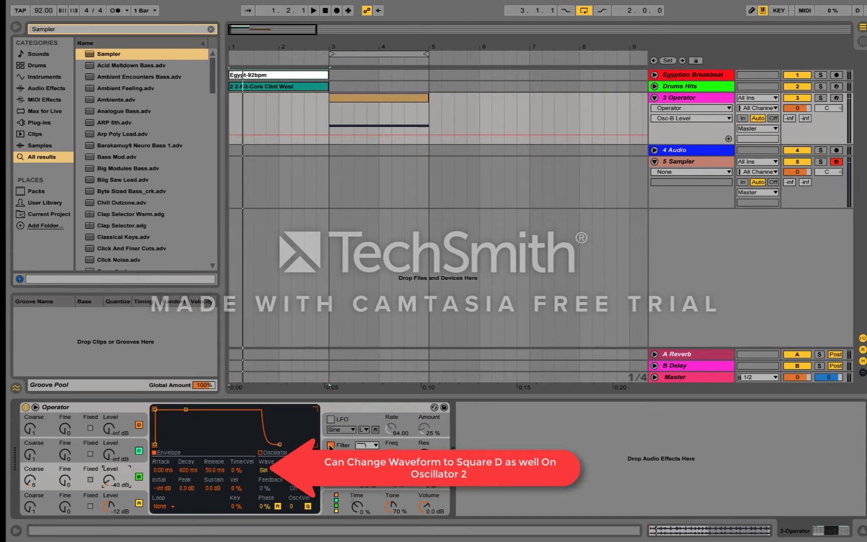
click(330, 445)
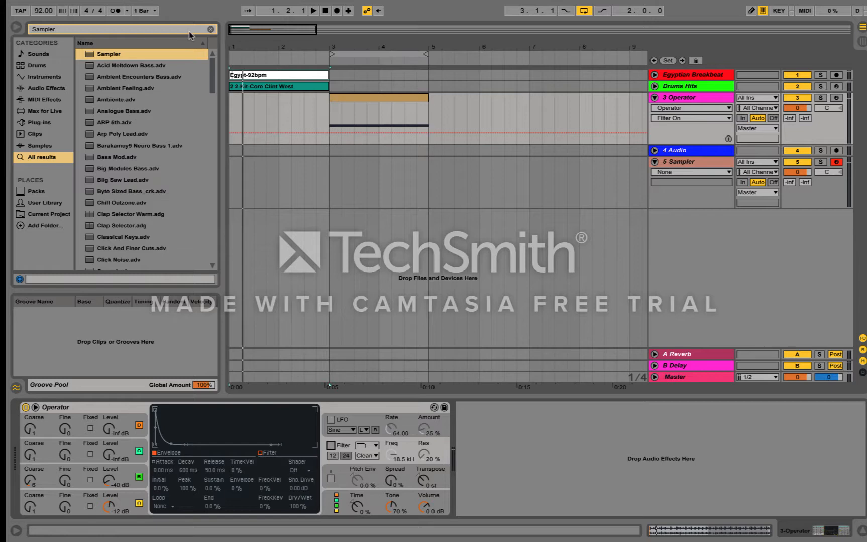
click(211, 29)
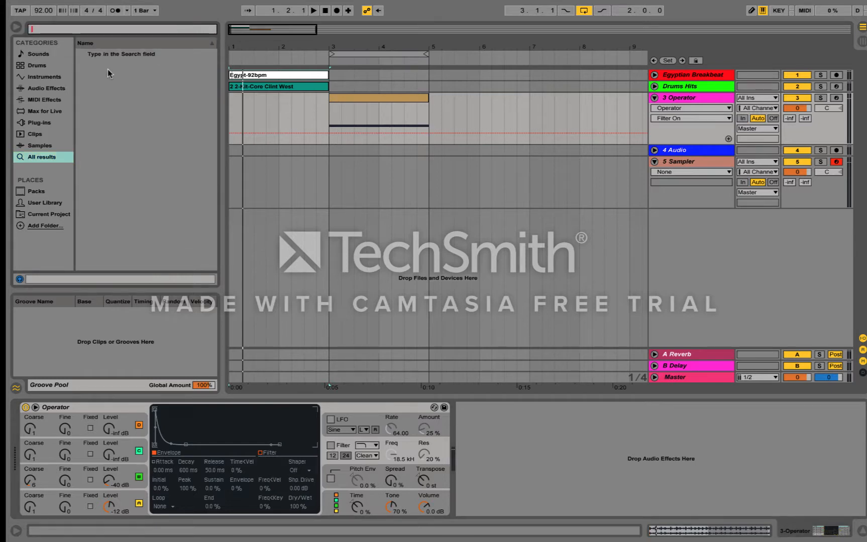
text(Limi)
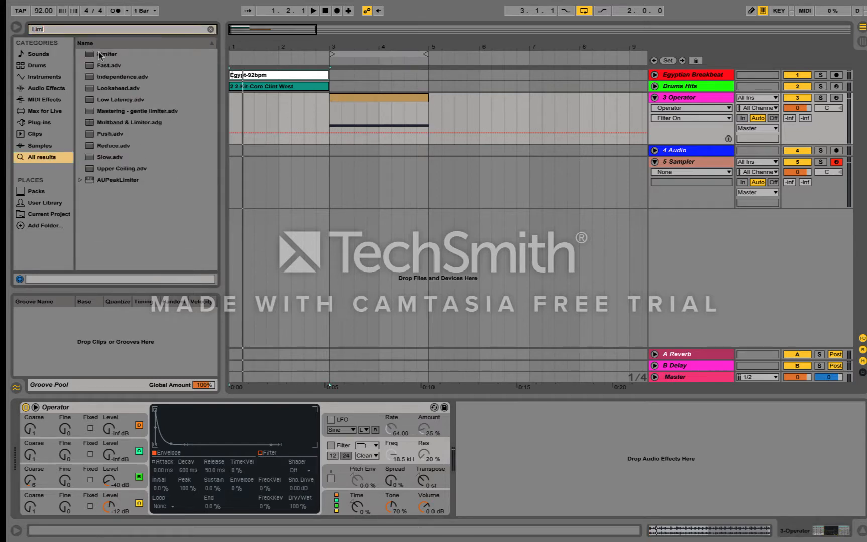
key(BackSpace)
key(BackSpace)
key(BackSpace)
key(BackSpace)
Search the browser for Saturator and add the device after Operator on the Operator track
text(Saturator)
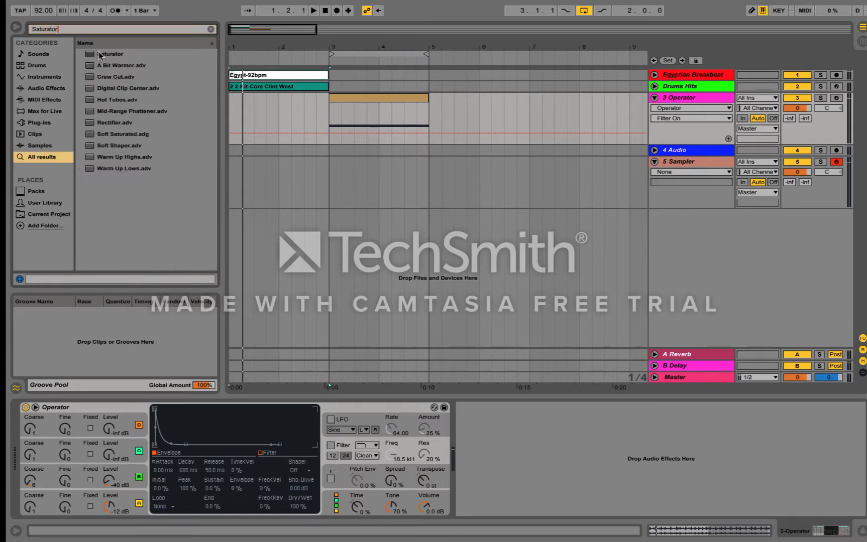
click(100, 54)
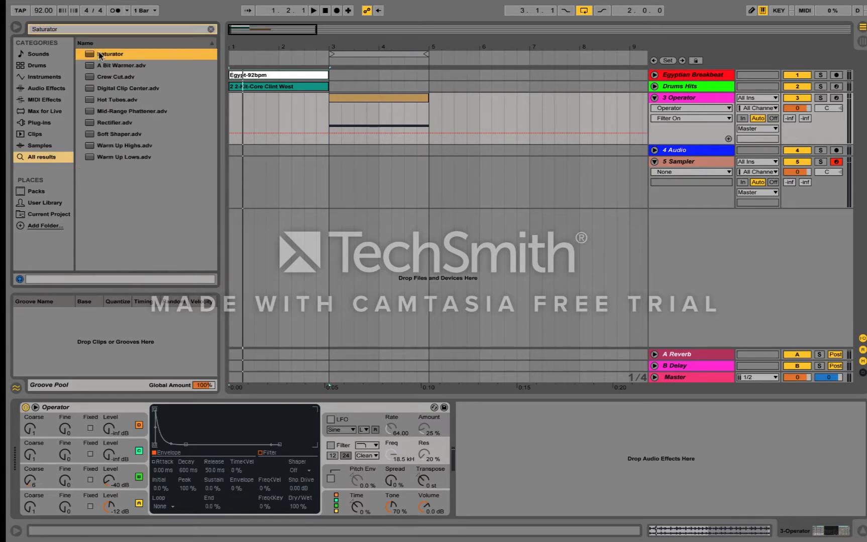
drag(100, 56, 511, 439)
Set the Saturator to the Waveshaper curve with a drive of 14.9 dB and a base of 16.0
click(537, 470)
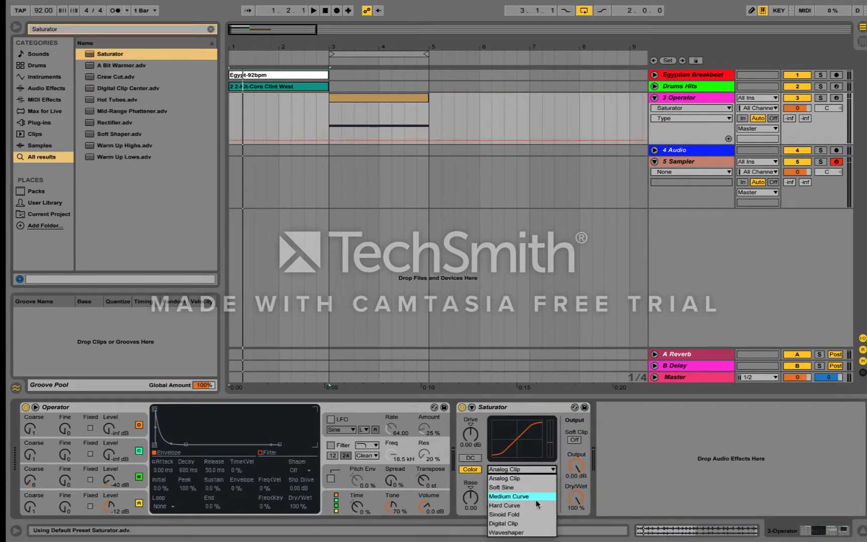
click(533, 534)
drag(471, 497, 471, 483)
drag(467, 448, 467, 432)
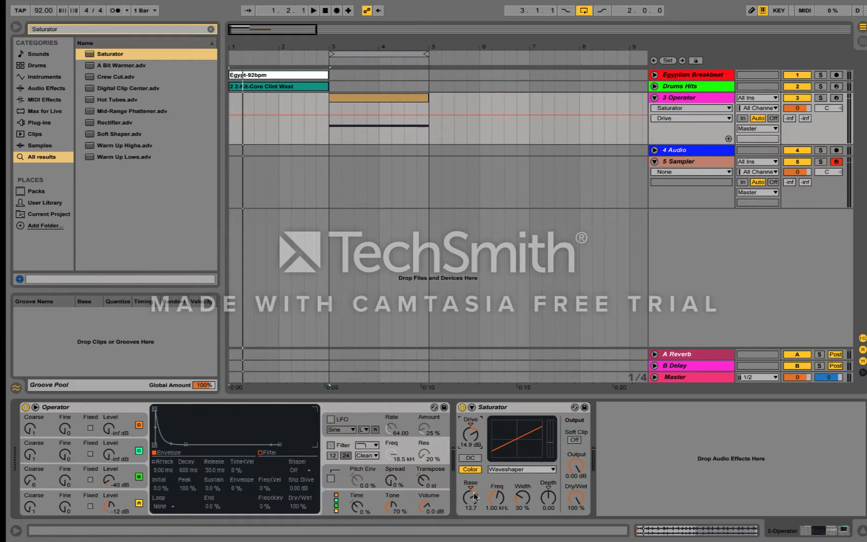
drag(471, 496, 470, 493)
Search the browser for Limiter and add the device after the Saturator
click(209, 28)
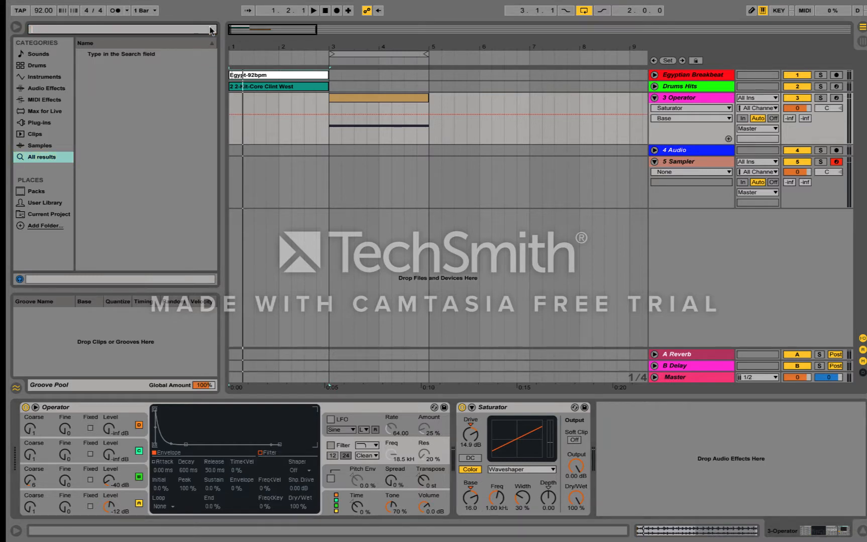
text(Limiter)
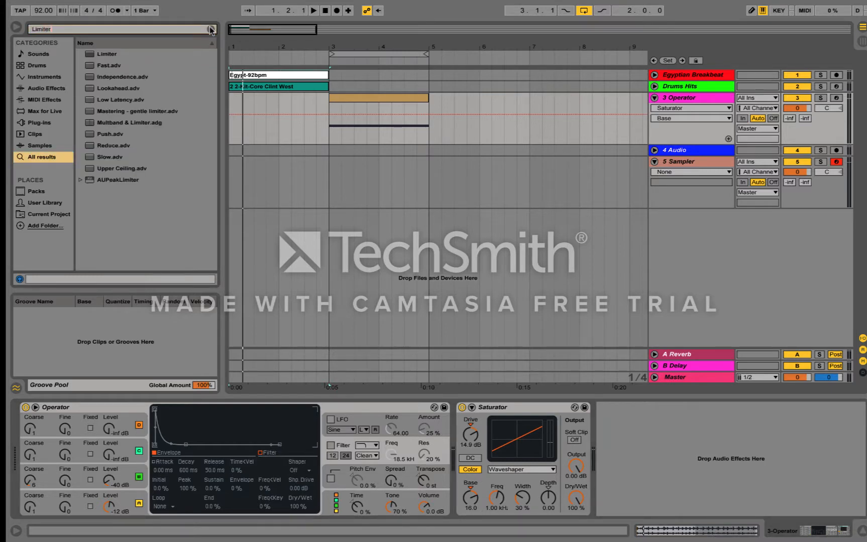
drag(106, 54, 549, 492)
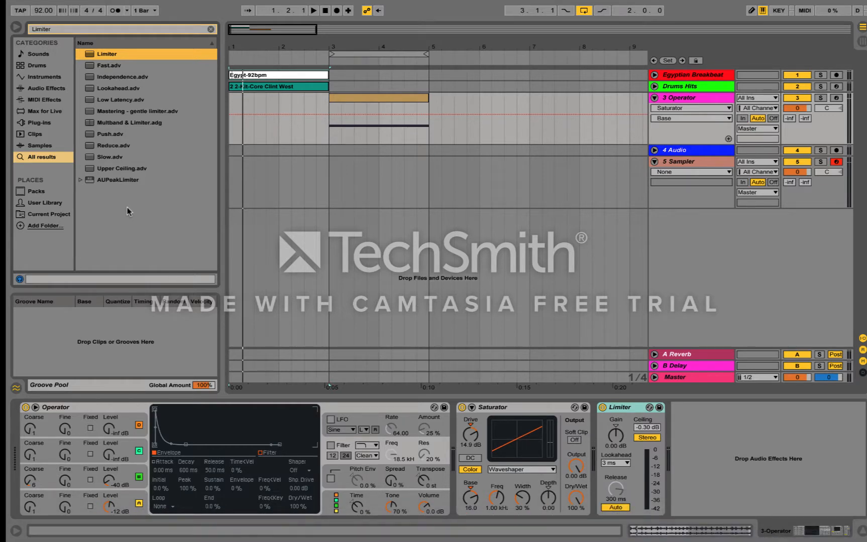
Search the browser for Amp and add the device to the end of the Operator track's chain
click(211, 29)
text(Amp)
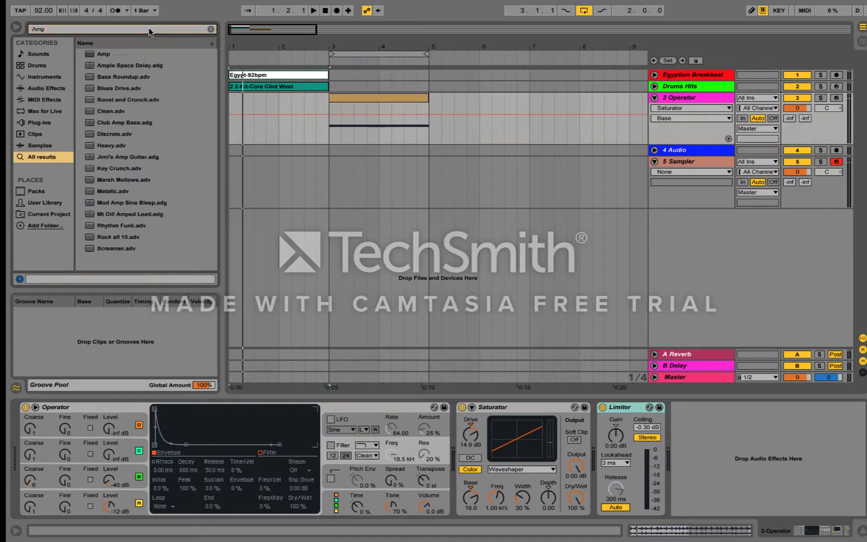
double_click(110, 55)
Search the browser for Auto Filter and add the device after the Amp
click(79, 30)
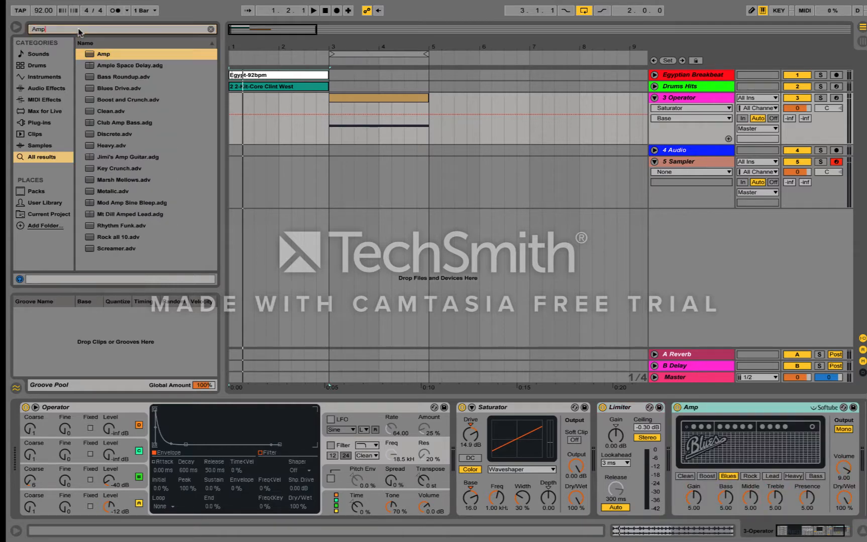
key(BackSpace)
key(BackSpace)
key(BackSpace)
text(Suto)
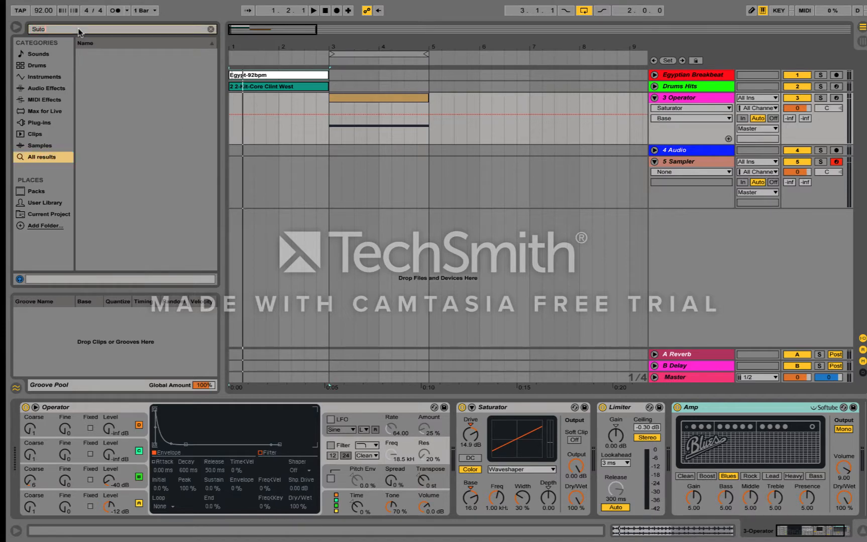
key(BackSpace)
key(BackSpace)
text(Auto Filter)
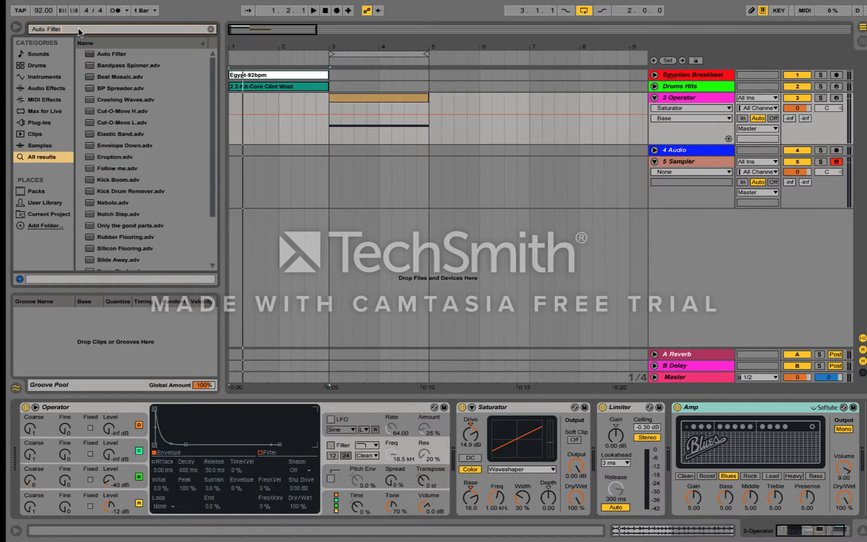
double_click(101, 54)
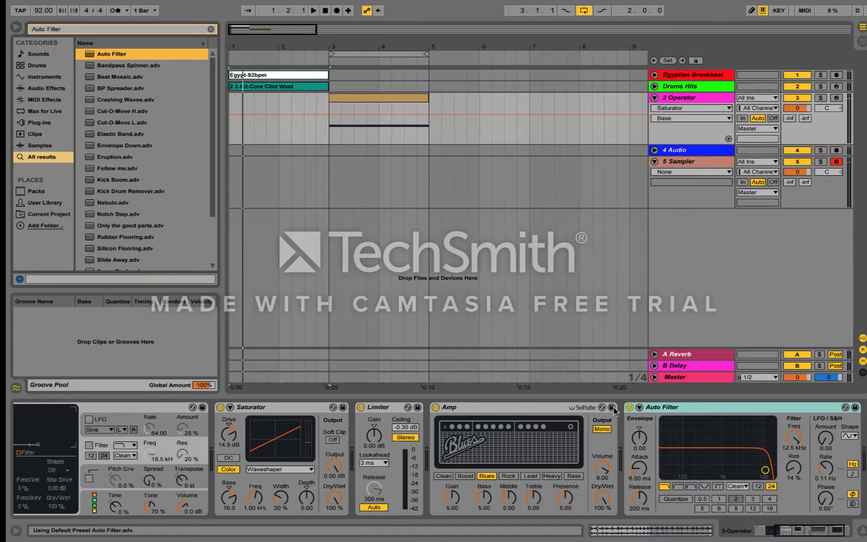
Move the Limiter to the end of the device chain, after the Auto Filter
click(378, 408)
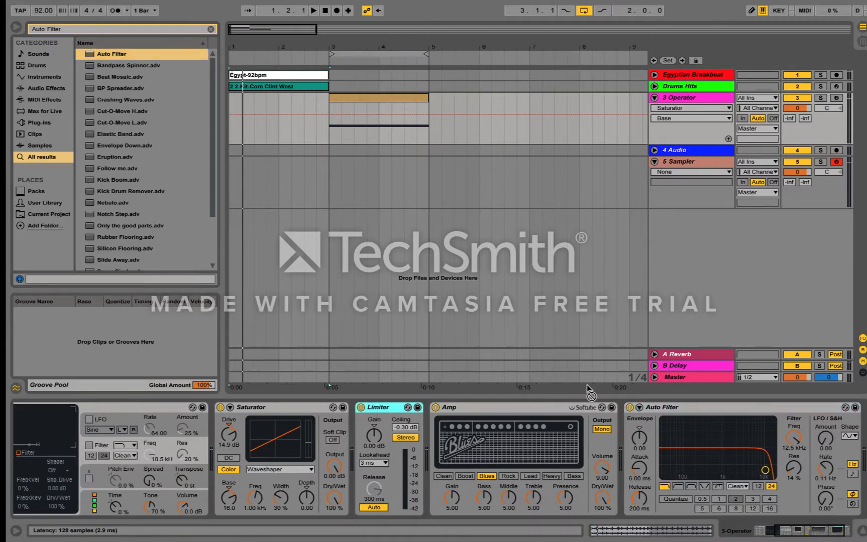
scroll(828, 442, right, 3)
drag(860, 418, 803, 450)
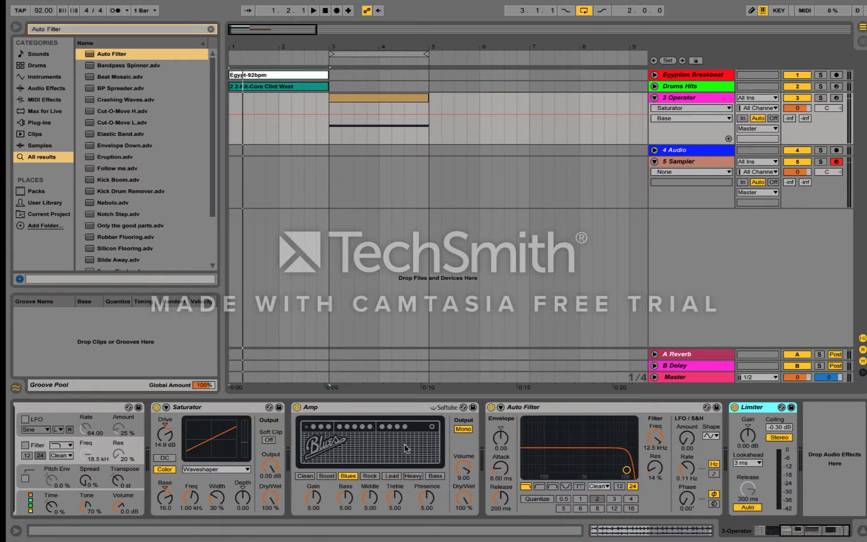
Switch the Amp to the Bass model with bass at 10.0, middle at 8.02 and treble at 10.0
click(435, 476)
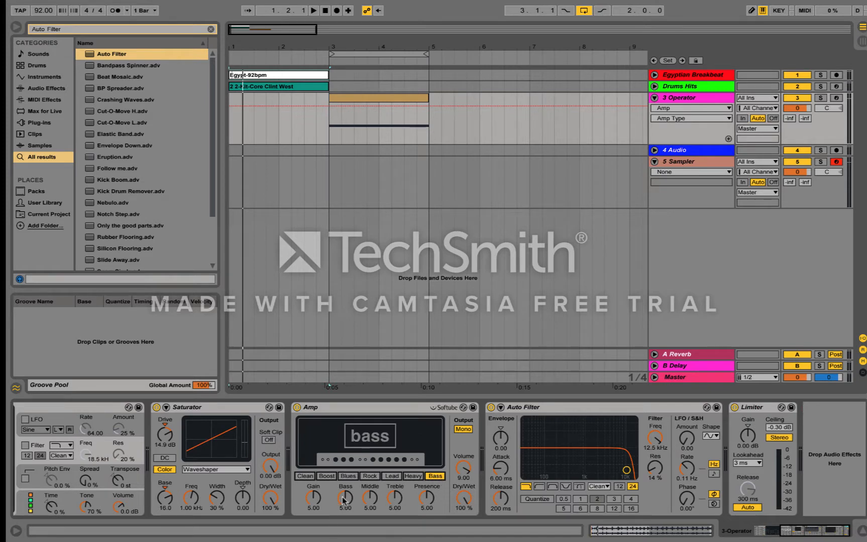
drag(343, 499, 393, 477)
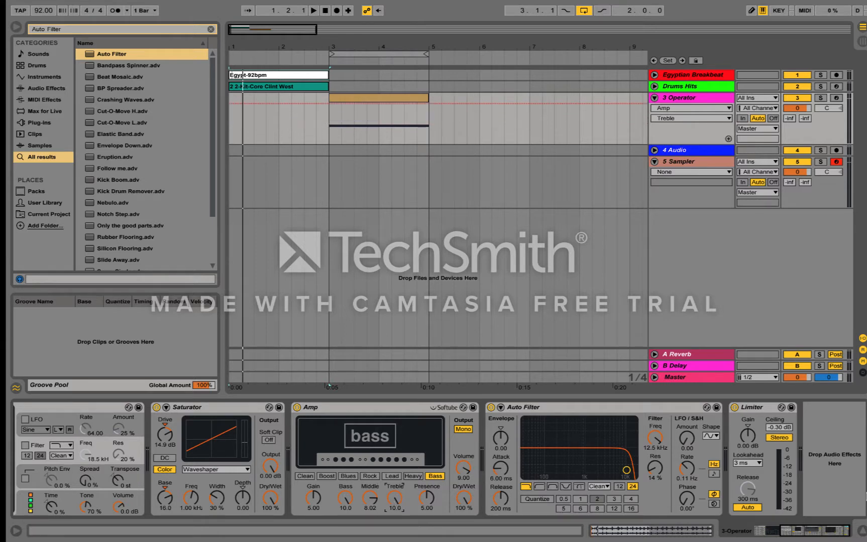
Change the Auto Filter to band-pass with a frequency of 275 Hz and a resonance of 20%
click(552, 487)
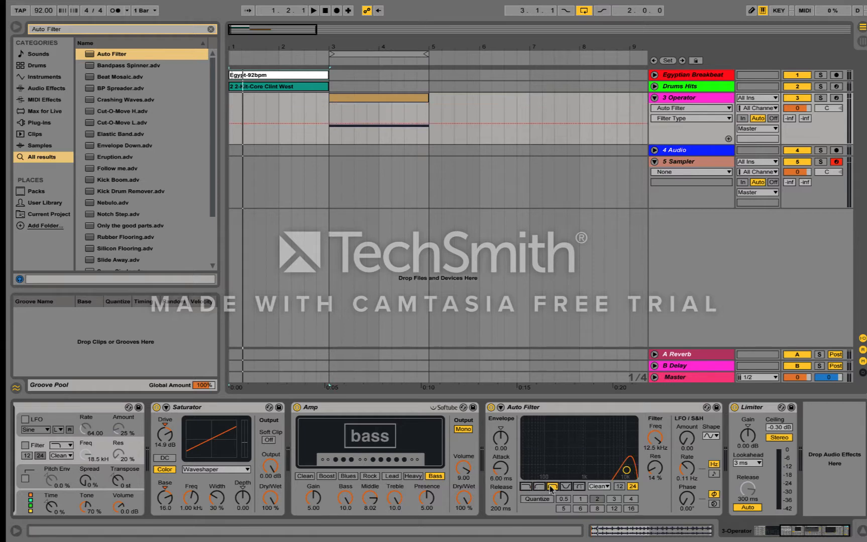
drag(626, 470, 572, 452)
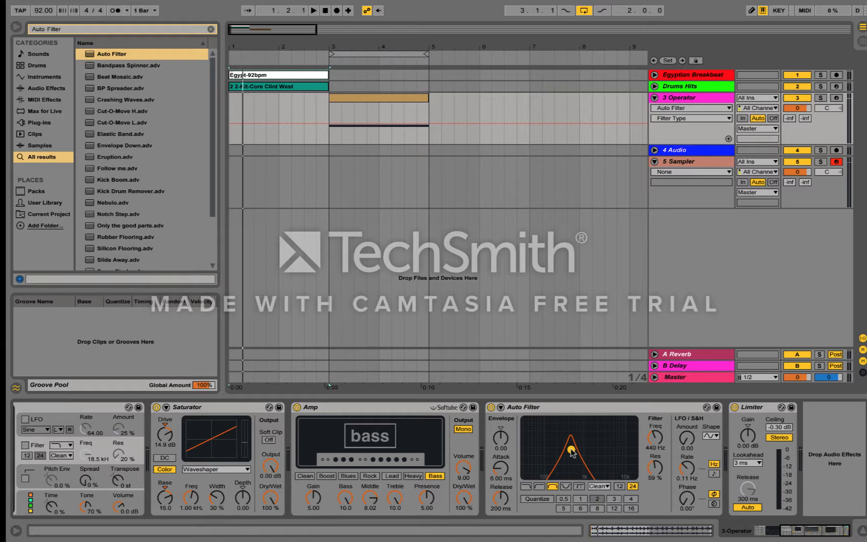
drag(571, 449, 563, 468)
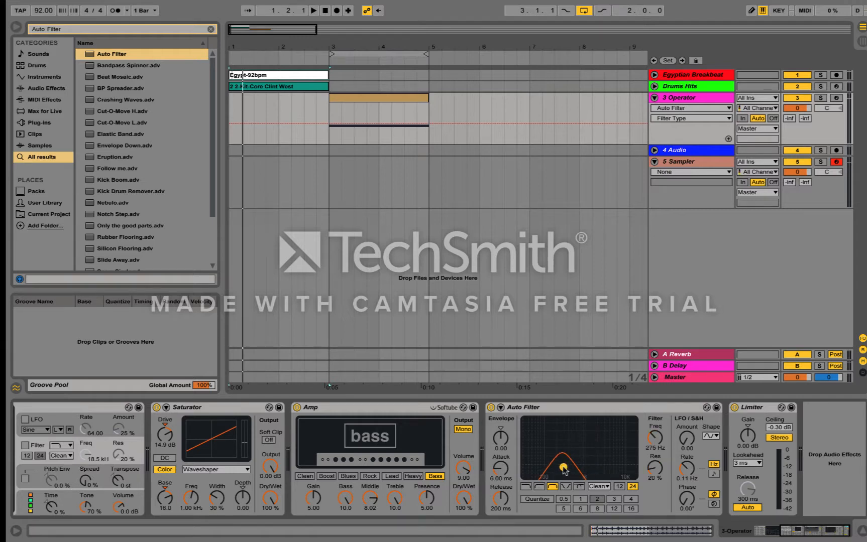
Arm the Operator track for live playing and set the Auto Filter to 206 Hz with 77% resonance
click(836, 98)
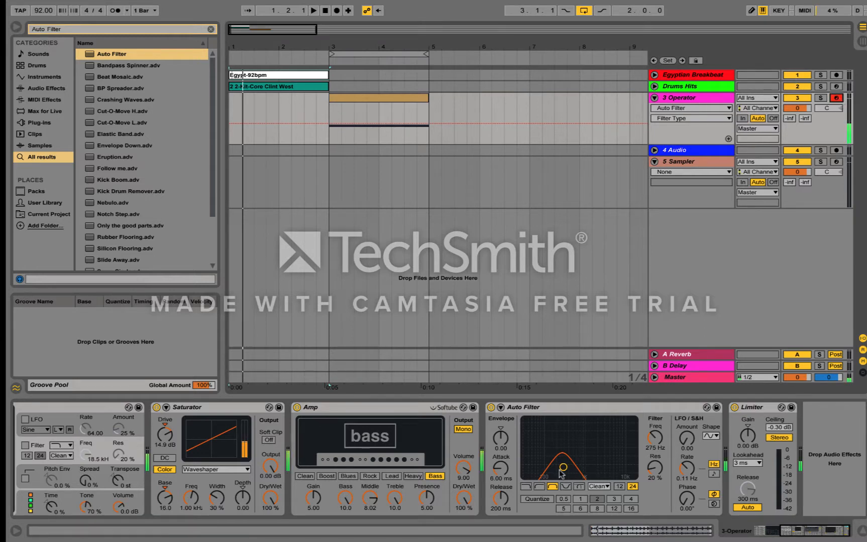
mouse_move(563, 468)
mouse_down()
mouse_move(571, 456)
mouse_move(561, 460)
mouse_up()
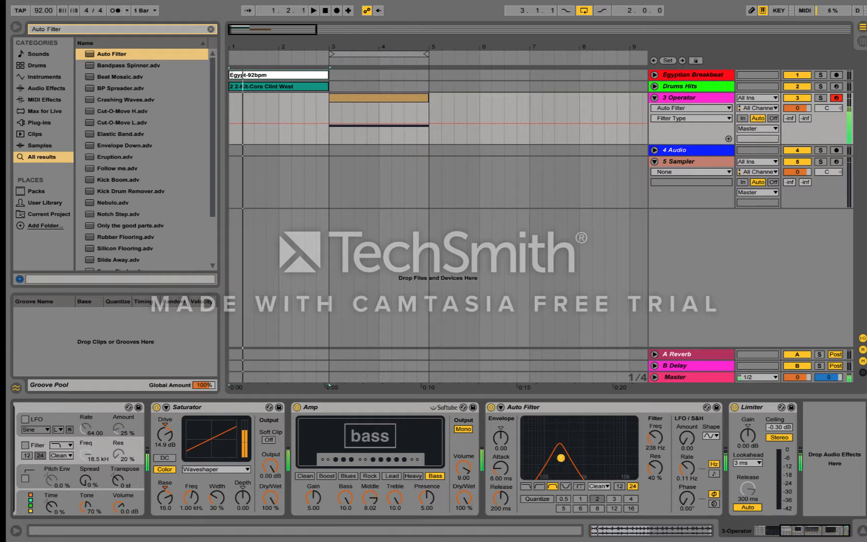
mouse_move(561, 458)
mouse_down()
mouse_move(544, 452)
mouse_move(554, 441)
mouse_move(610, 434)
mouse_move(542, 458)
mouse_move(547, 438)
mouse_move(574, 422)
mouse_move(563, 423)
mouse_move(583, 425)
mouse_move(534, 457)
mouse_move(565, 423)
mouse_move(581, 425)
mouse_move(553, 432)
mouse_move(582, 423)
mouse_move(548, 440)
mouse_move(538, 421)
mouse_move(575, 435)
mouse_move(560, 428)
mouse_move(585, 426)
mouse_move(548, 431)
mouse_move(577, 427)
mouse_move(547, 434)
mouse_move(551, 446)
mouse_move(559, 442)
mouse_up()
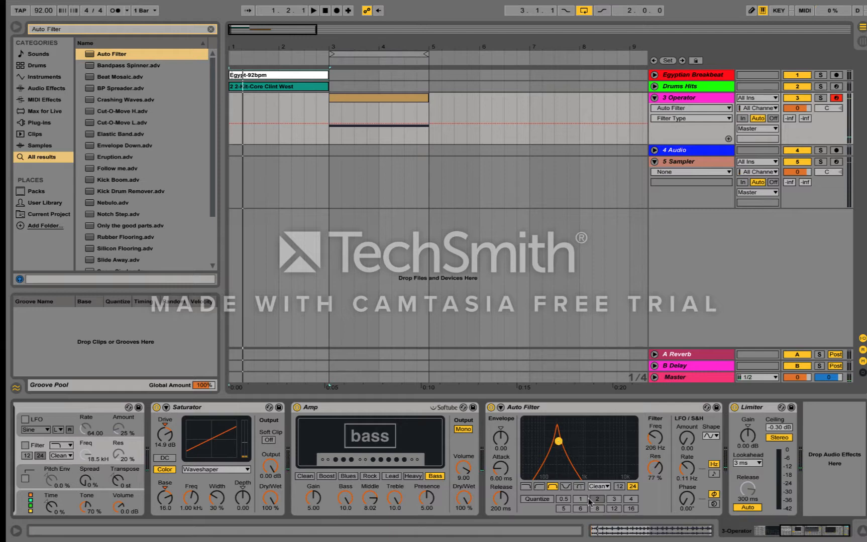
Duplicate the Auto Filter and set the copy to a notch at 1.13 kHz with 66% resonance
click(552, 410)
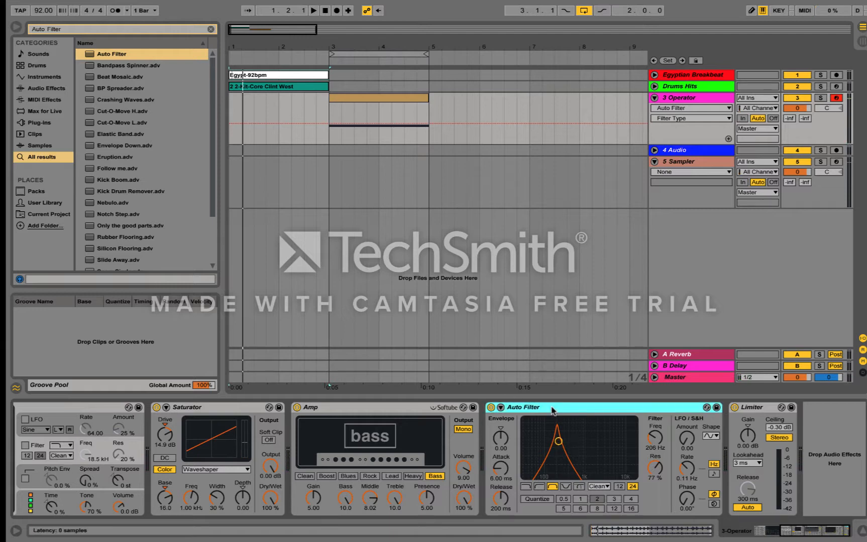
key(ctrl+d)
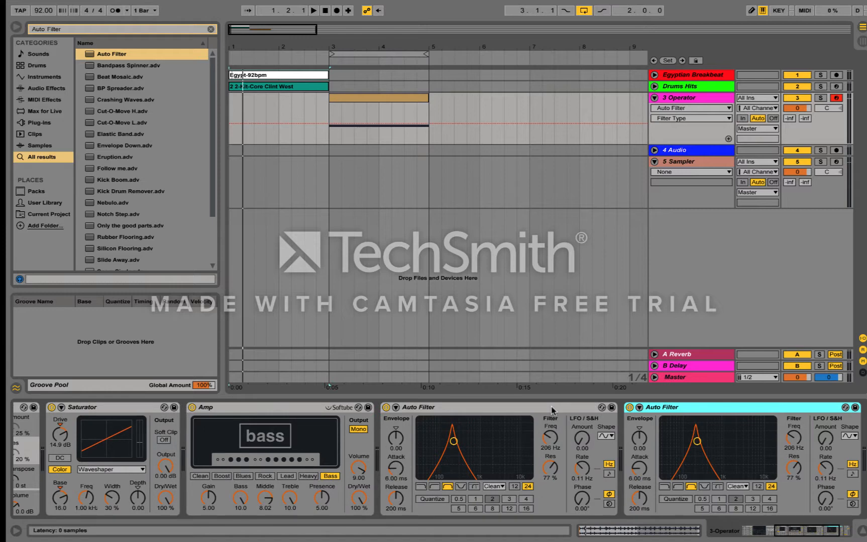
click(706, 488)
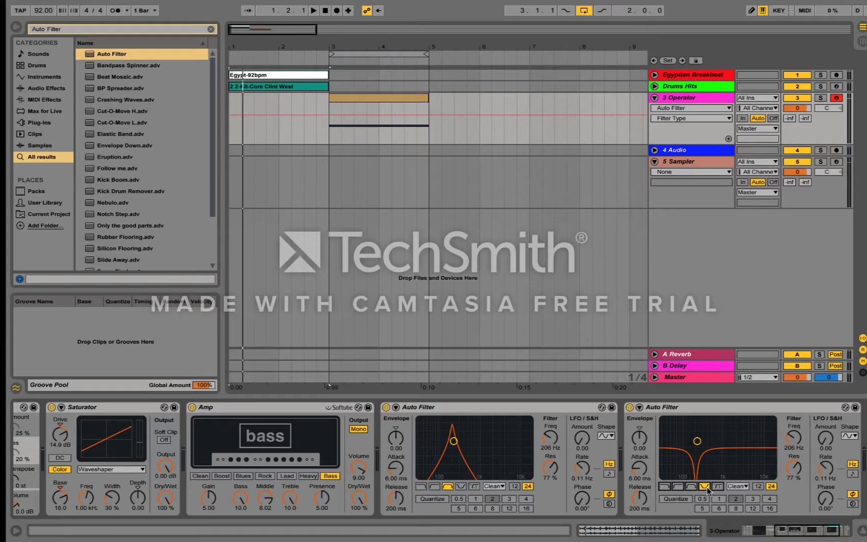
drag(697, 441, 725, 446)
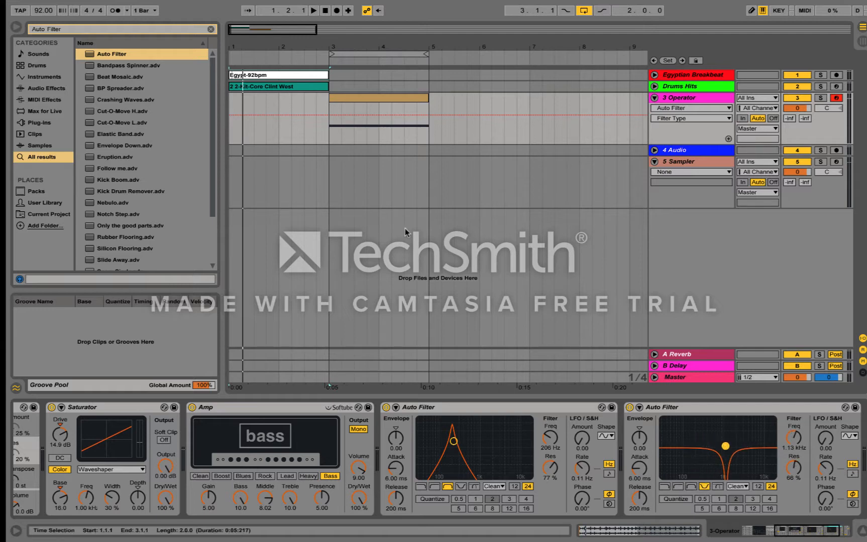
Play the loop from bar 3 and set the band-pass Auto Filter to 246 Hz with 86% resonance
click(327, 56)
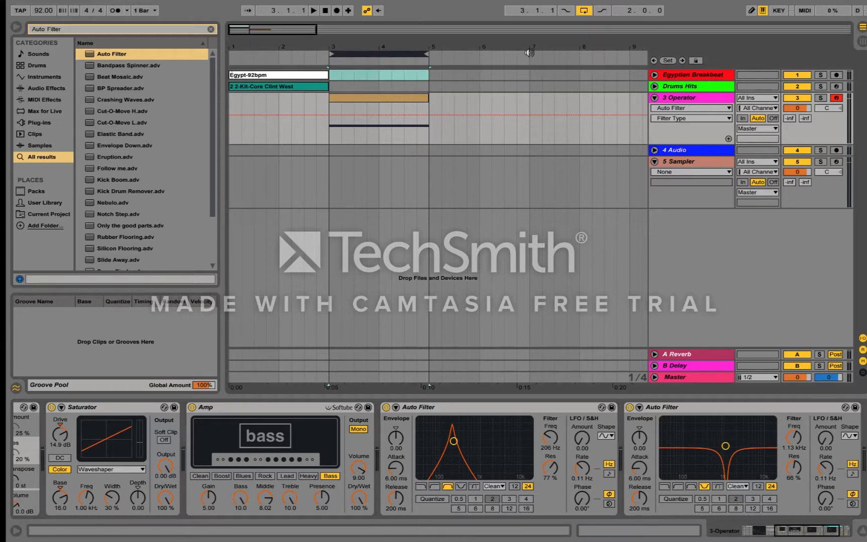
click(313, 56)
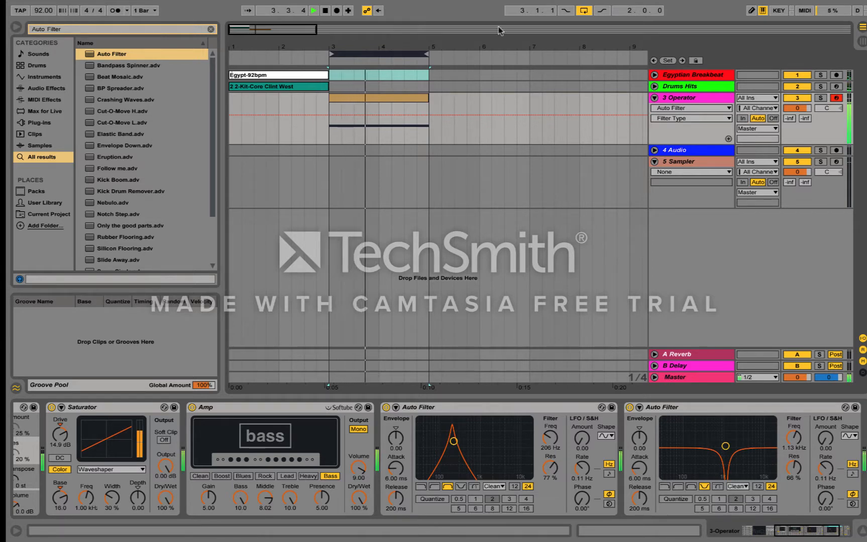
mouse_move(453, 440)
mouse_down()
mouse_move(471, 427)
mouse_move(444, 438)
mouse_move(456, 437)
mouse_up()
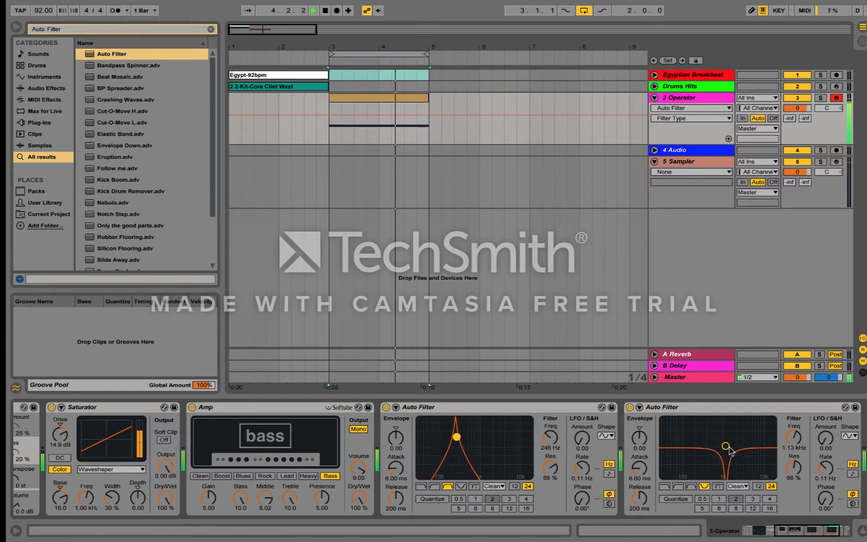
Set the notch Auto Filter to 381 Hz with 85% resonance and the band-pass one to 53.6 Hz with 52% resonance, then stop playback
drag(736, 451, 708, 440)
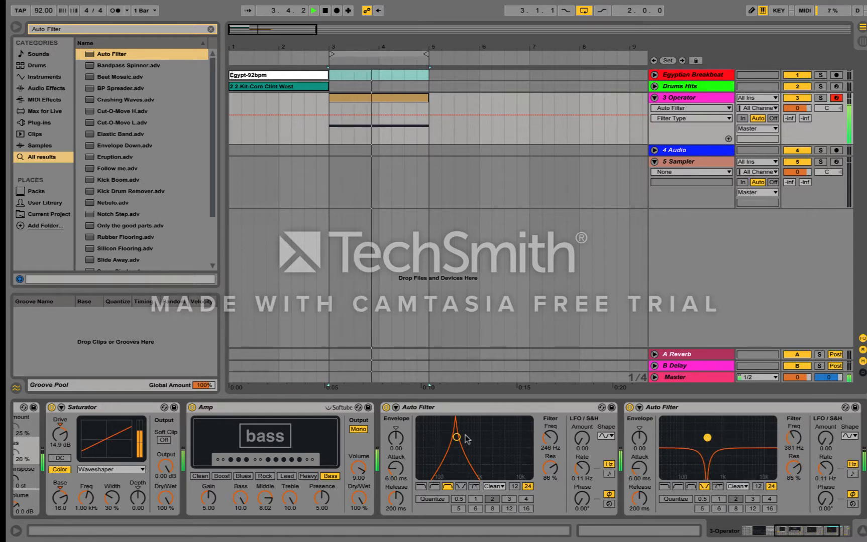
drag(456, 437, 441, 470)
mouse_move(438, 469)
mouse_down()
mouse_move(459, 431)
mouse_move(449, 452)
mouse_move(527, 419)
mouse_move(437, 467)
mouse_move(448, 447)
mouse_move(431, 456)
mouse_up()
key(space)
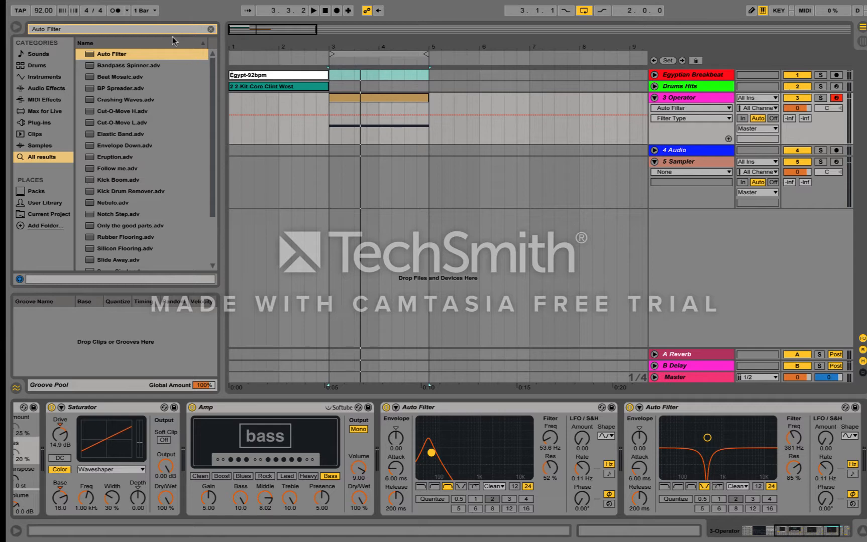
Find the Reverb and Chorus effects and add both to the end of the Operator track's device chain
click(210, 29)
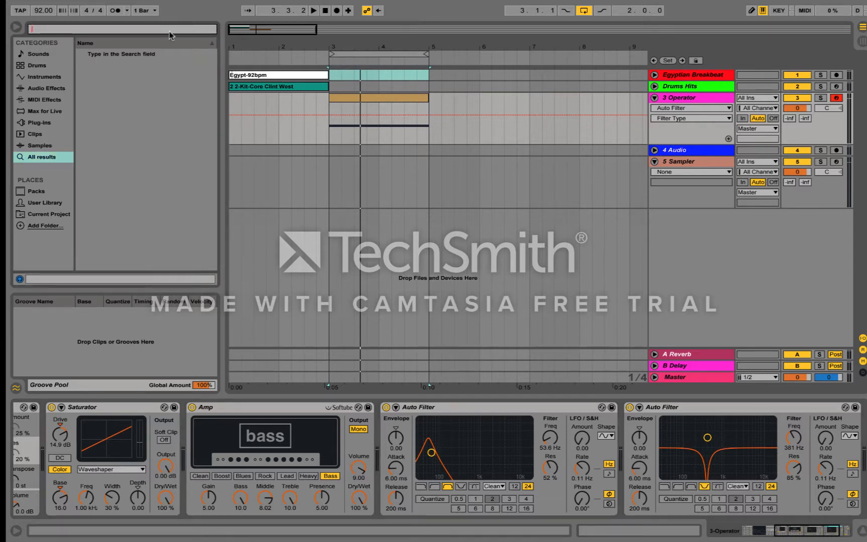
text(Reverb)
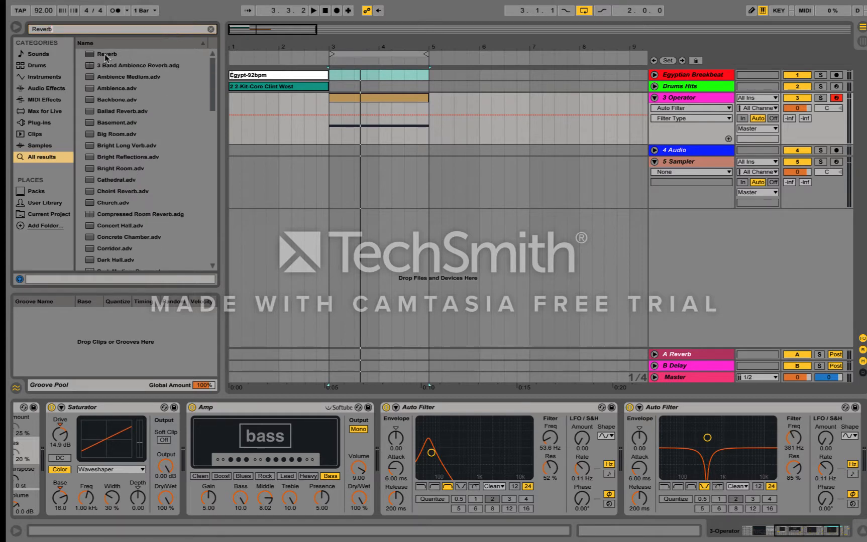
double_click(106, 55)
click(92, 29)
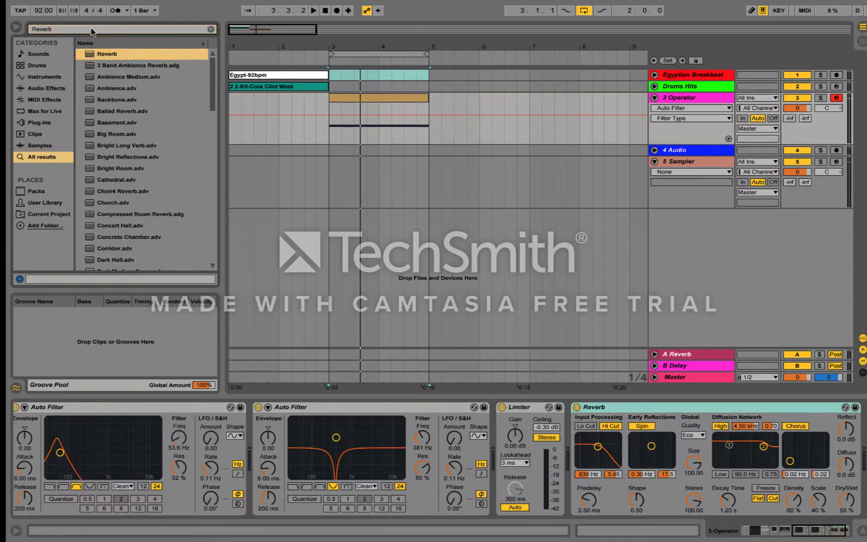
text(Chorus)
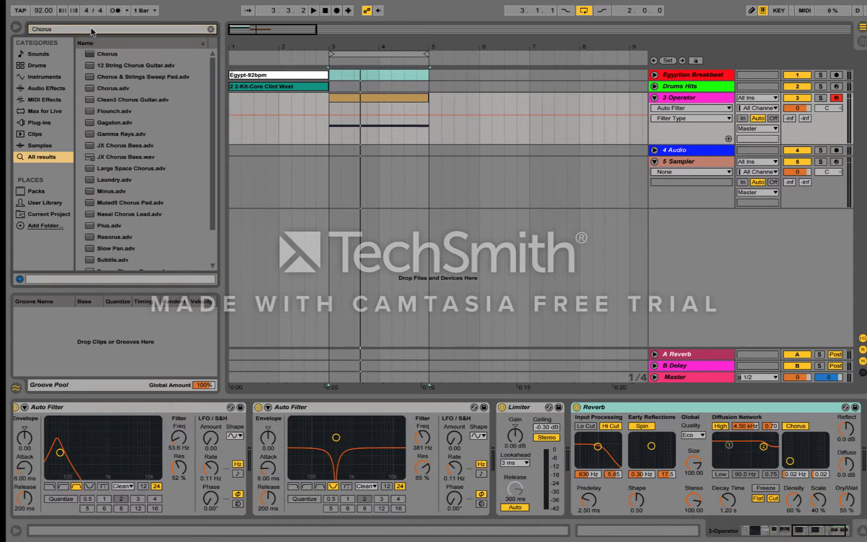
double_click(107, 54)
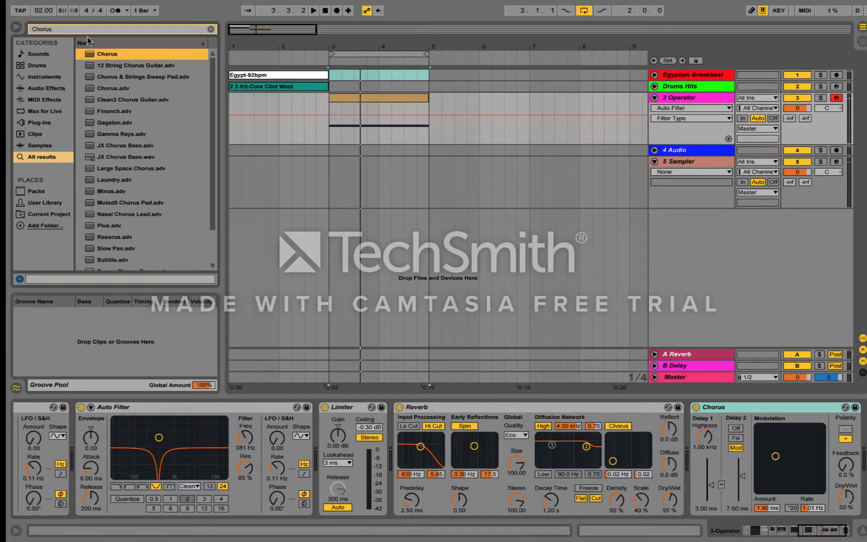
Add a second Saturator after the Chorus and move the Limiter to the end of the device chain
key(BackSpace)
key(BackSpace)
key(BackSpace)
key(BackSpace)
key(BackSpace)
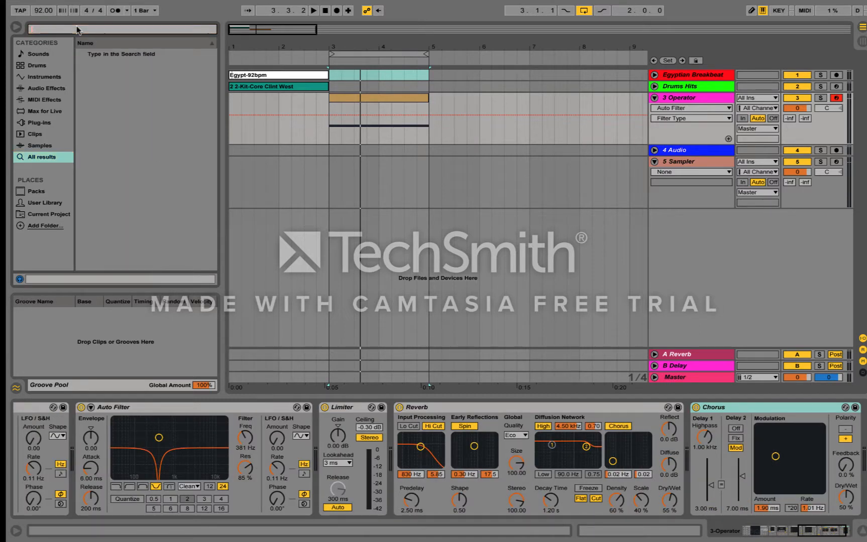
text(Saturac)
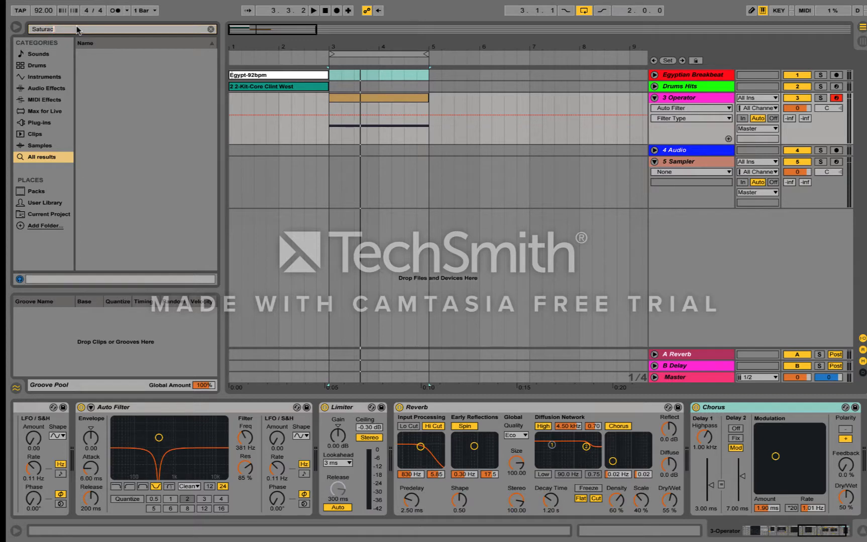
key(BackSpace)
text(tor)
double_click(108, 53)
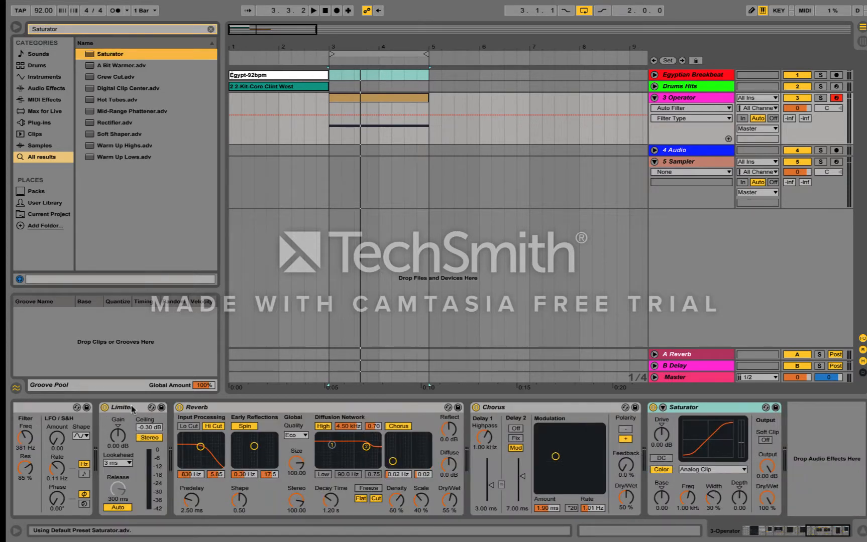
drag(133, 407, 768, 433)
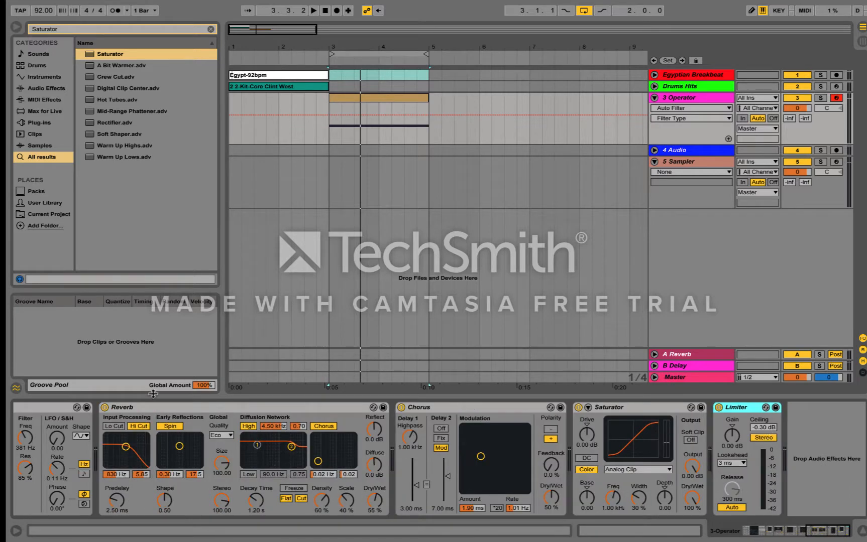
Enable the Reverb's Lo Cut, set its input filter to 1.24 kHz with 7.05 bandwidth, and set the decay time to 517 ms
click(166, 408)
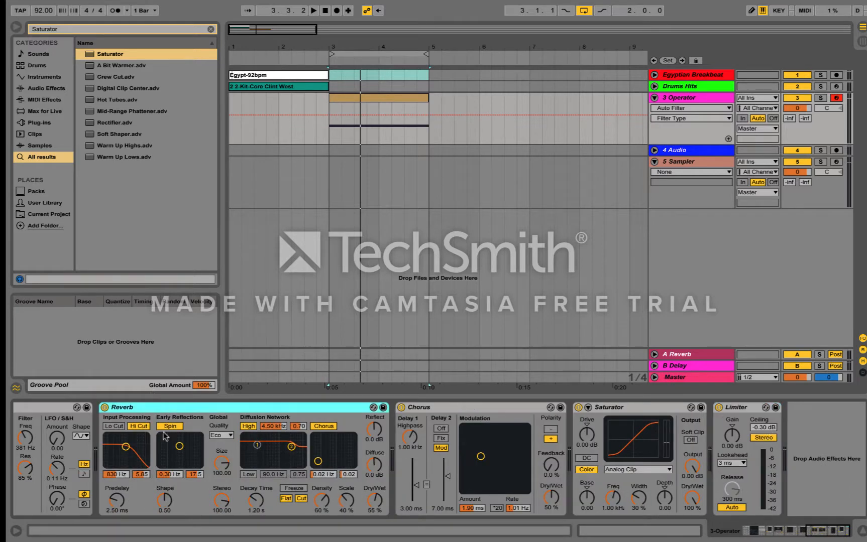
click(119, 426)
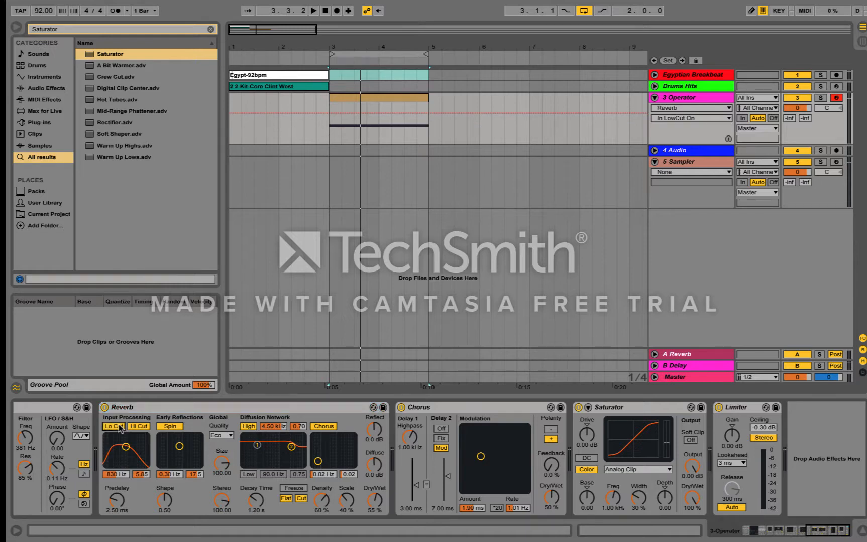
drag(125, 447, 128, 442)
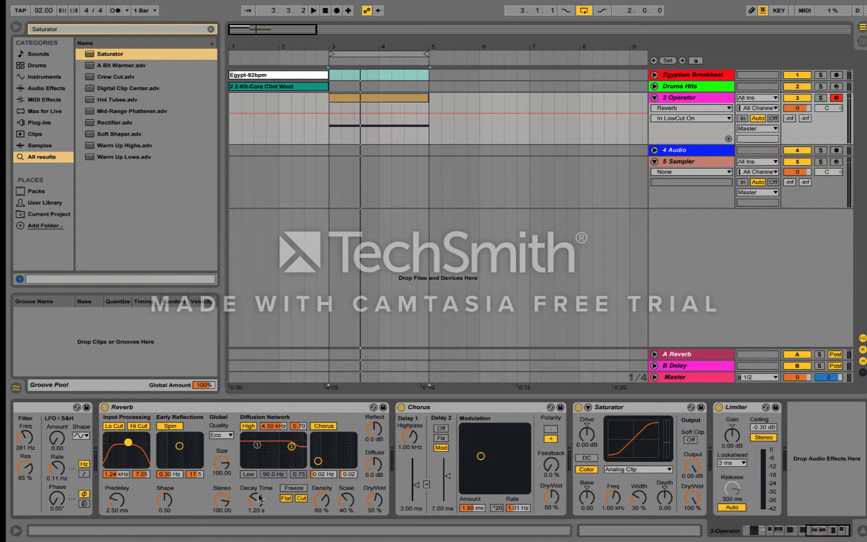
drag(256, 498, 255, 509)
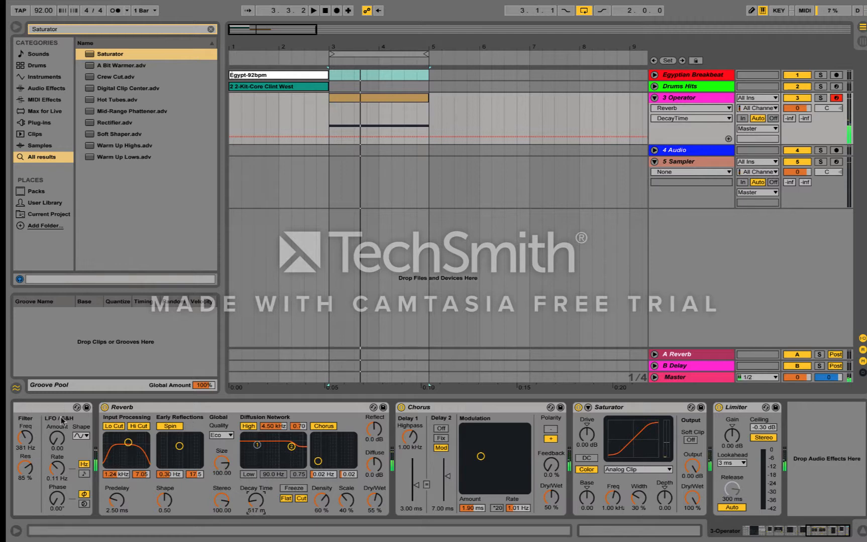
Fold the notch Auto Filter and switch the first Auto Filter to the morph type at 1.22 kHz with 113% resonance
click(42, 413)
key(Delete)
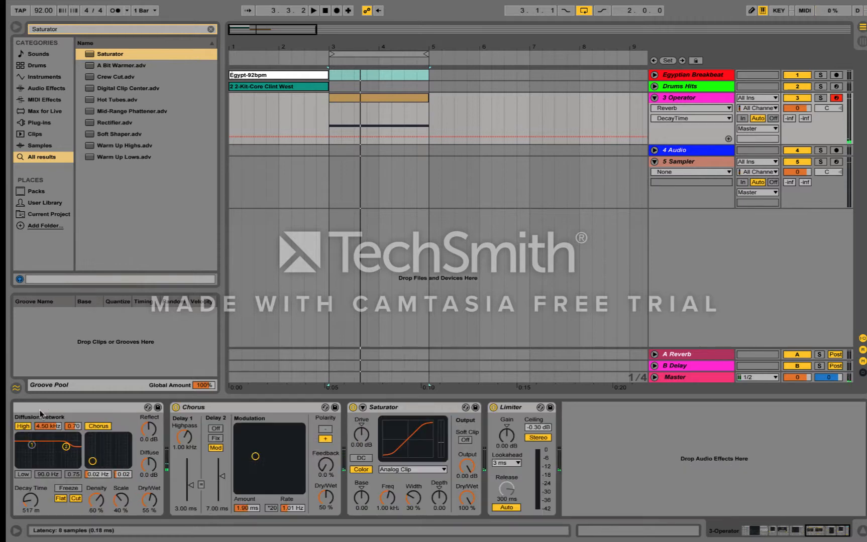
click(760, 538)
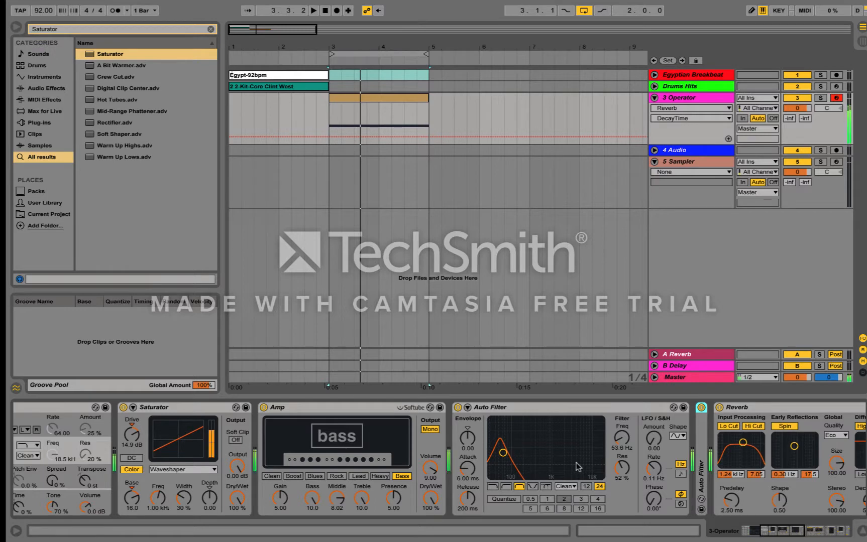
drag(502, 455, 554, 425)
click(547, 487)
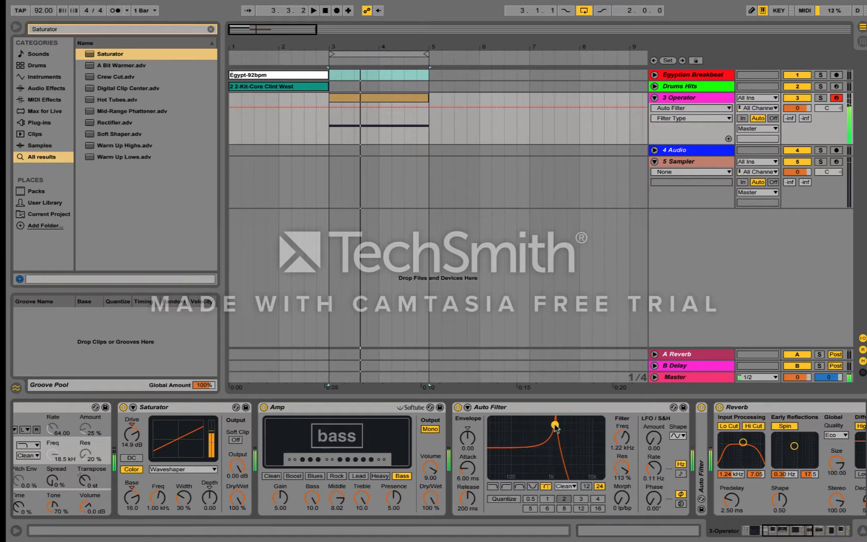
Delete the folded notch Auto Filter and set the remaining one to 1.13 kHz with 97% resonance
double_click(703, 440)
key(Delete)
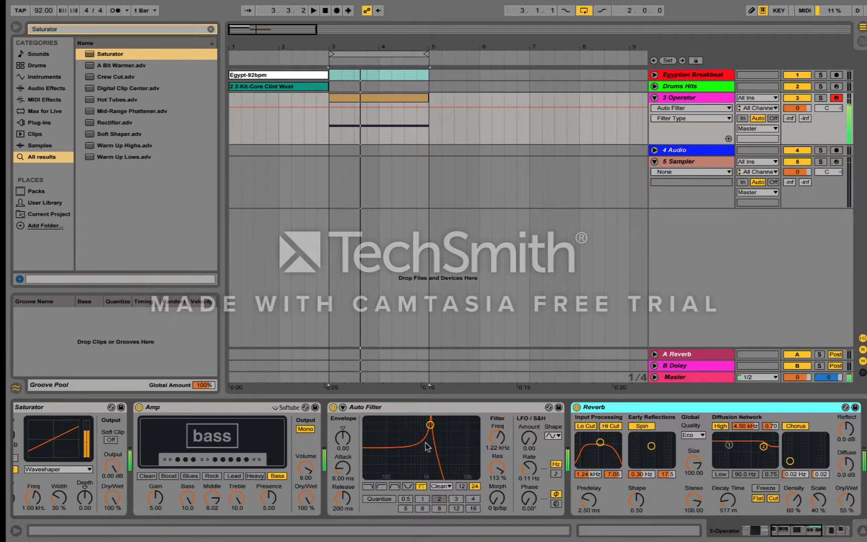
drag(430, 425, 431, 438)
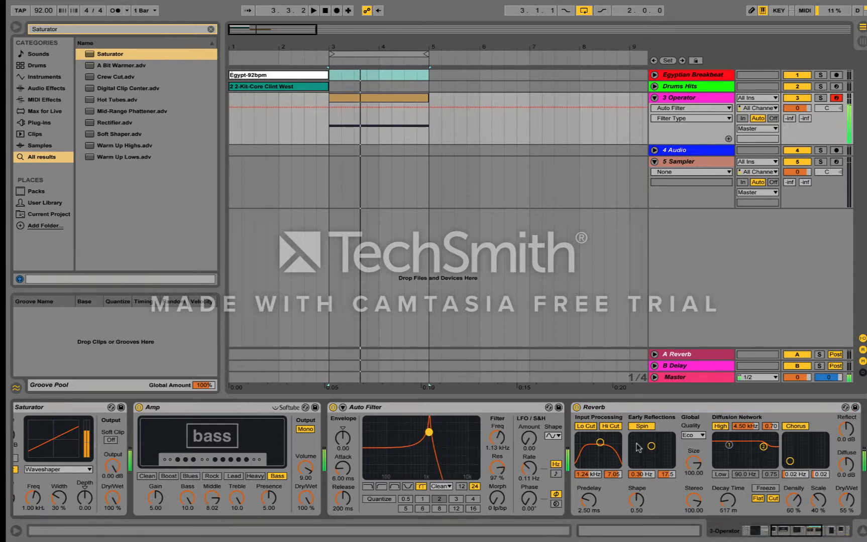
Set the Chorus modulation to 5.11 ms at 6.07 Hz and its Delay 1 high-pass to 1.08 kHz
click(829, 532)
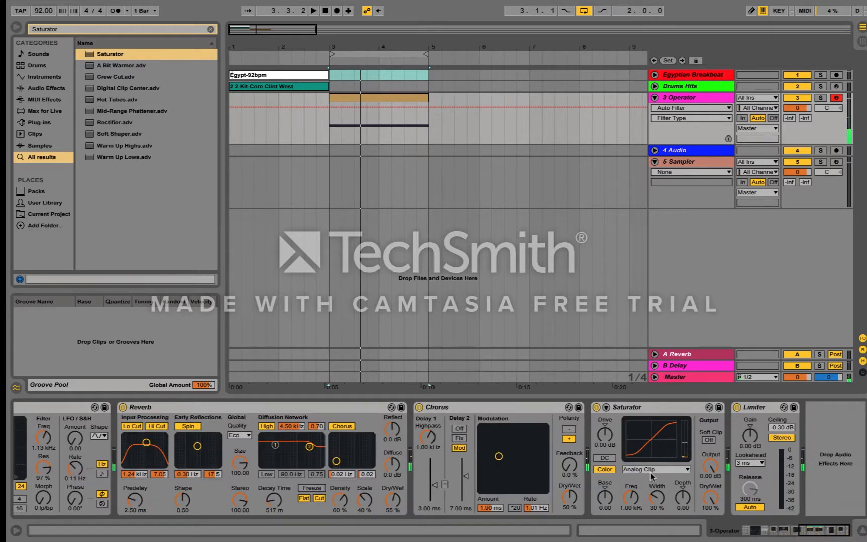
drag(499, 457, 530, 436)
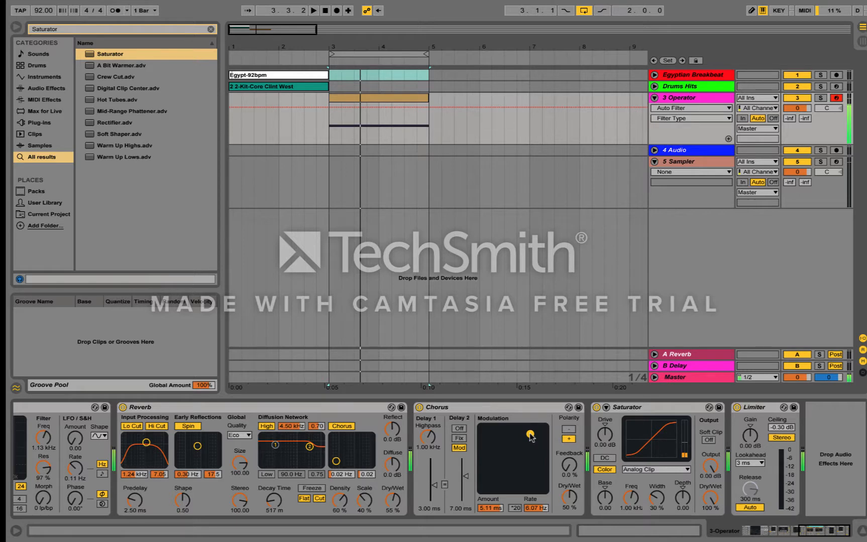
drag(425, 435, 426, 433)
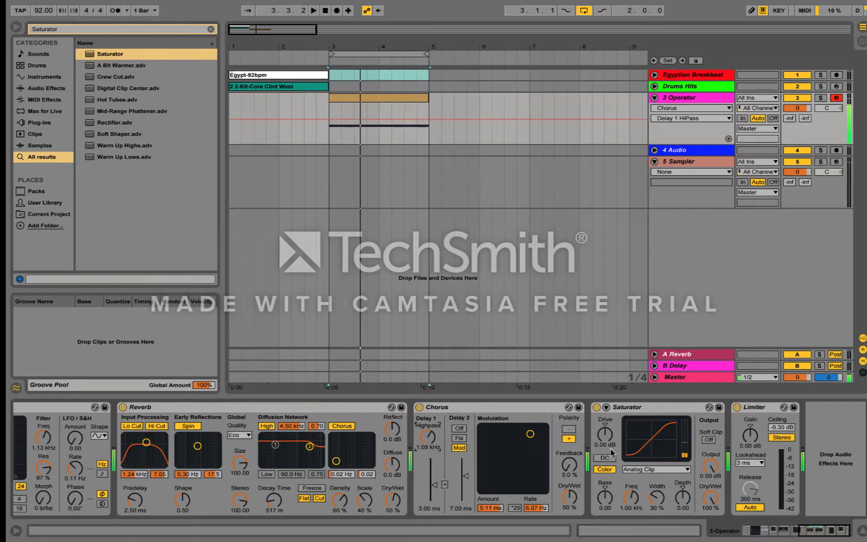
Set the second Saturator's drive to 5.14 dB and reduce the Chorus modulation to 1.28 ms at 1.46 Hz
click(604, 435)
drag(605, 435, 605, 431)
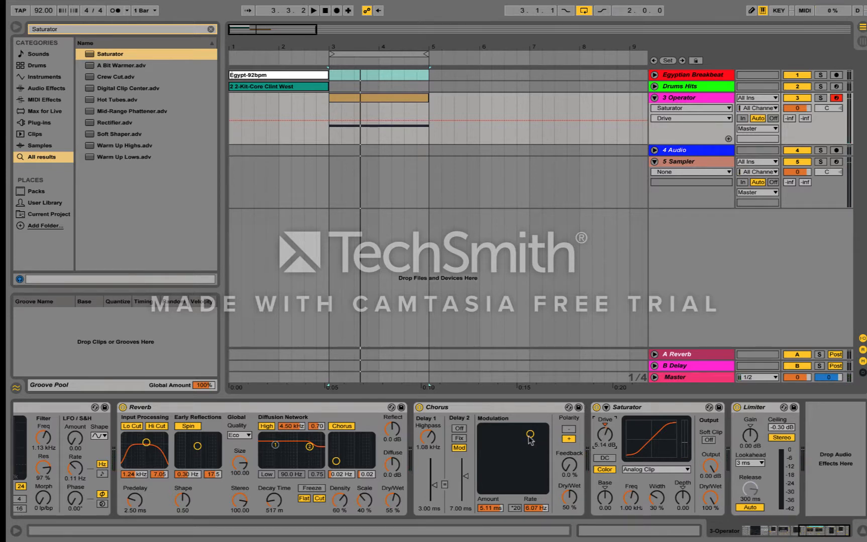
drag(530, 433, 505, 465)
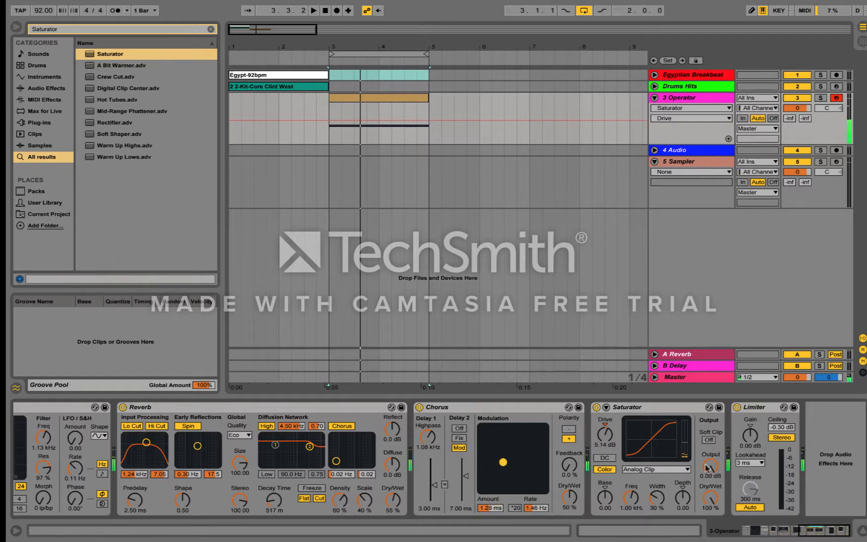
Set the second Saturator's curve type to Sinoid Fold and start adjusting its drive
click(680, 471)
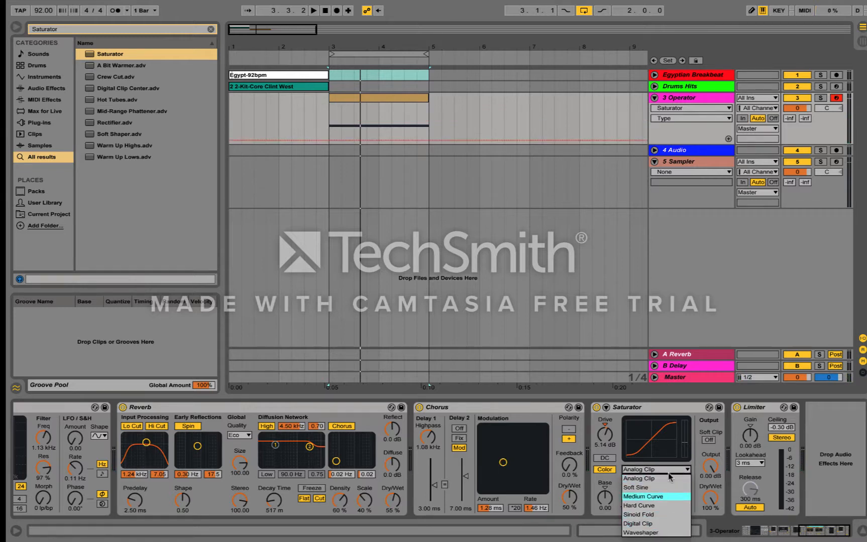
click(657, 513)
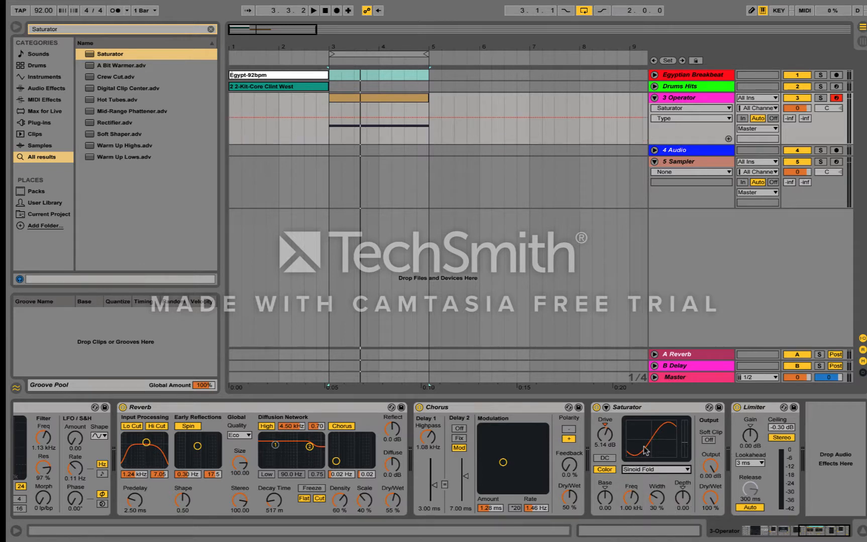
click(605, 436)
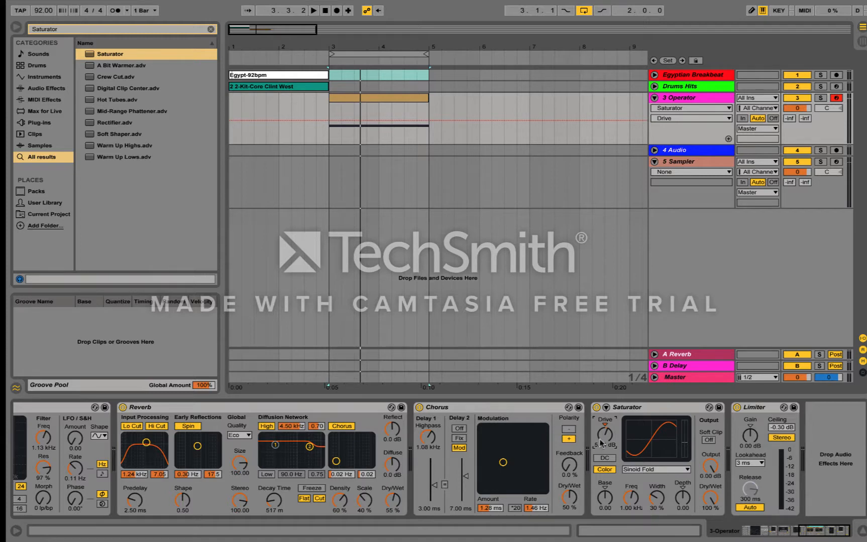